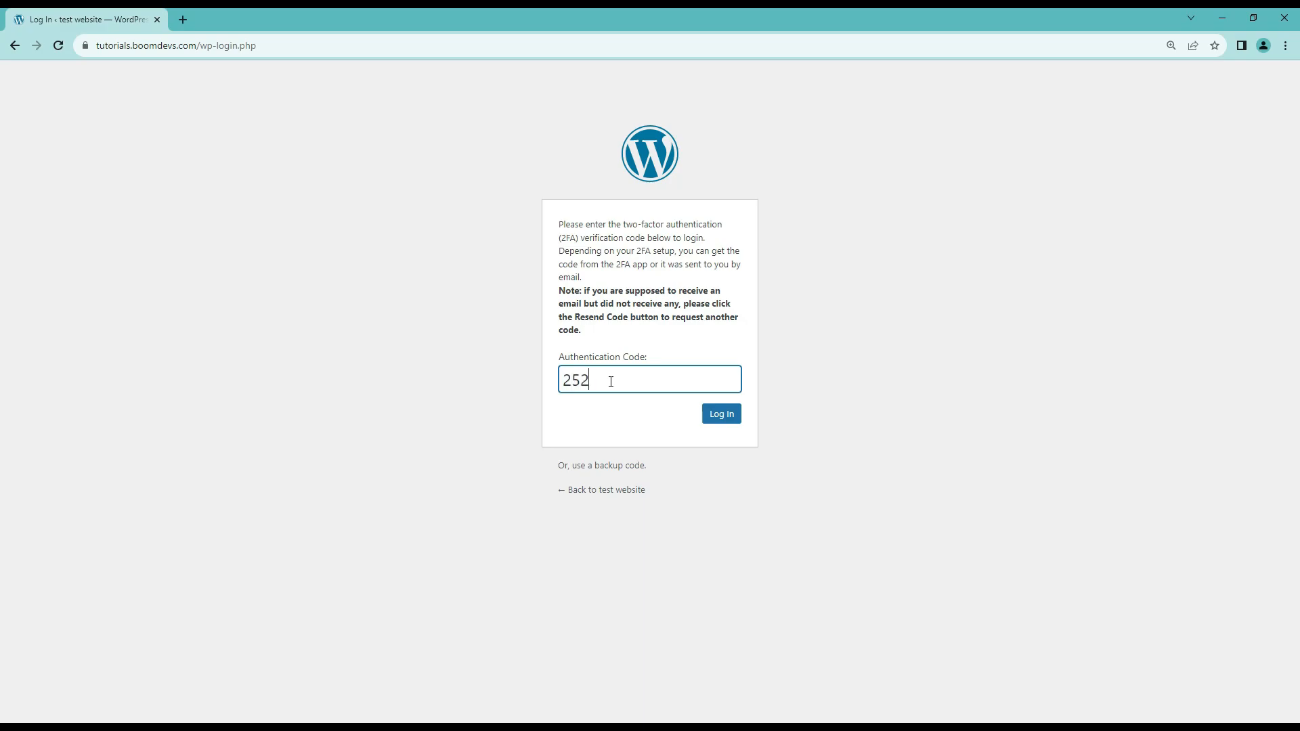
Submit the authenticator's one-time code to complete login and reach the Dashboard
key(Return)
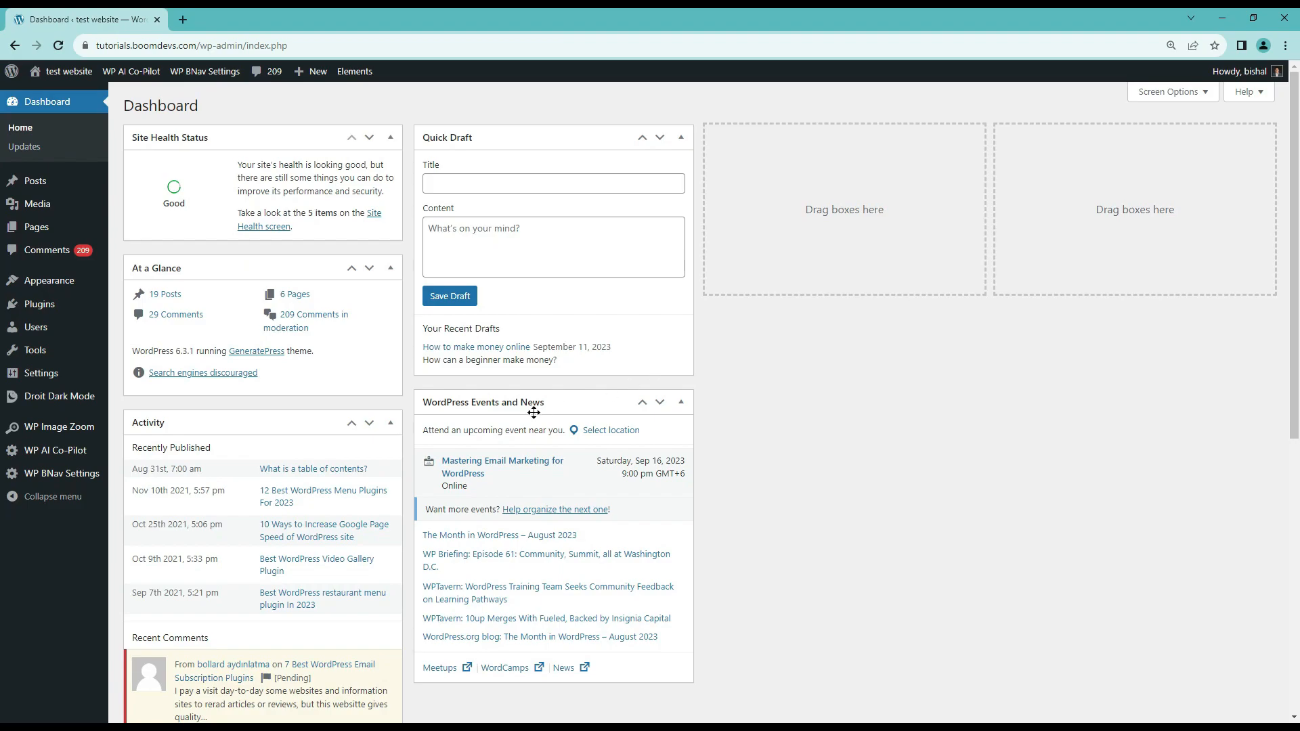
Find the WP 2FA plugin by searching 'wp 2fa' in Plugins > Add New, then install and activate it
click(45, 309)
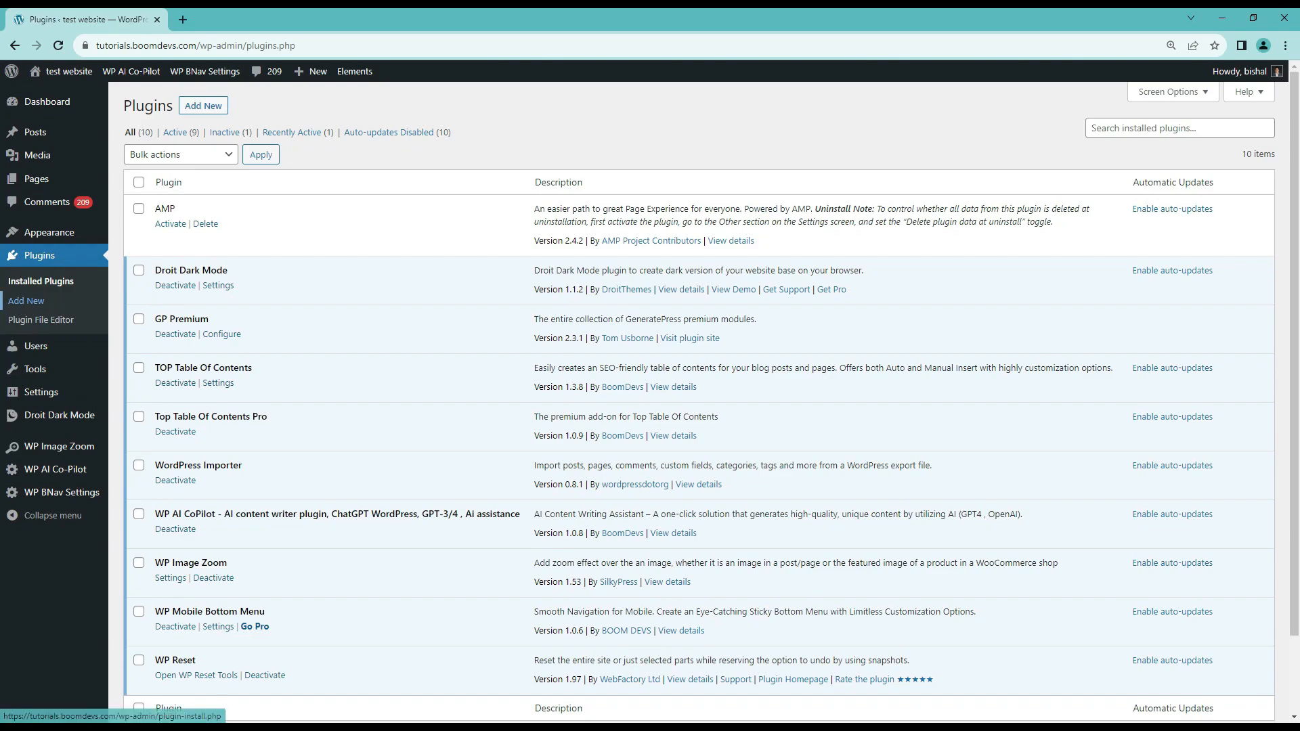
click(53, 302)
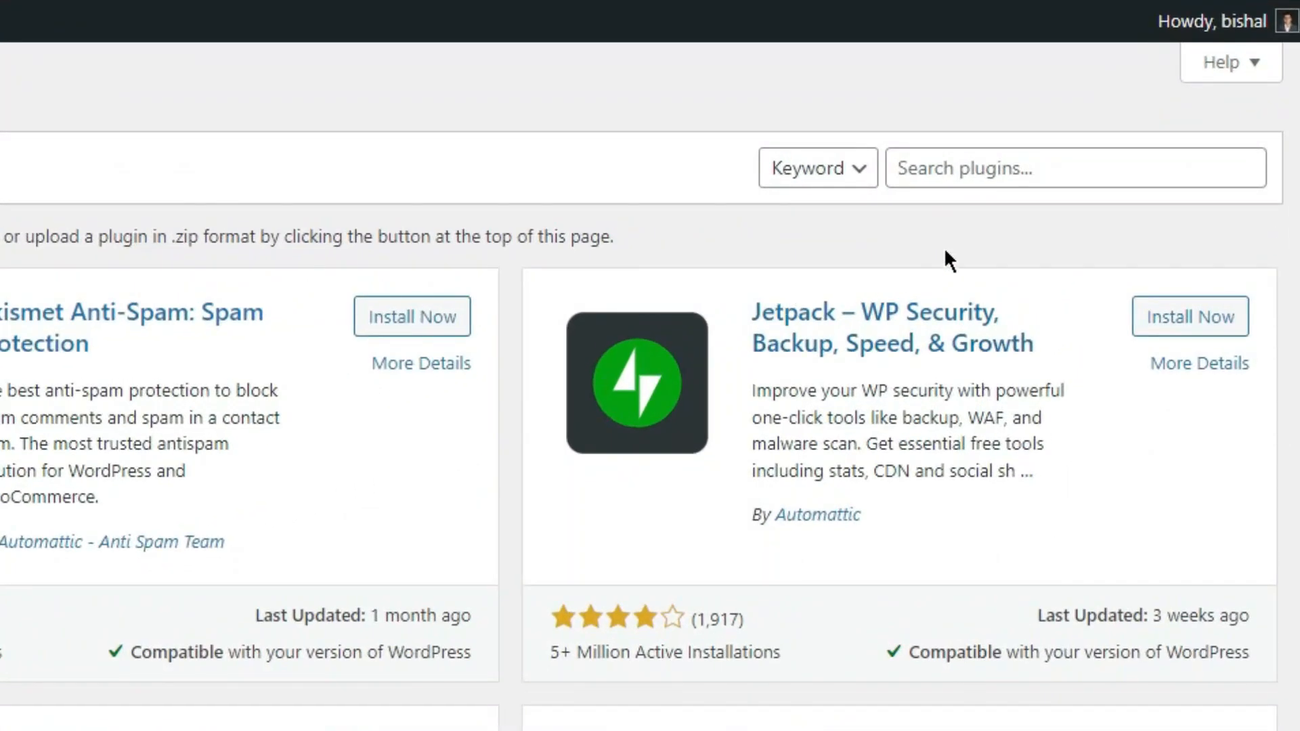
click(1043, 166)
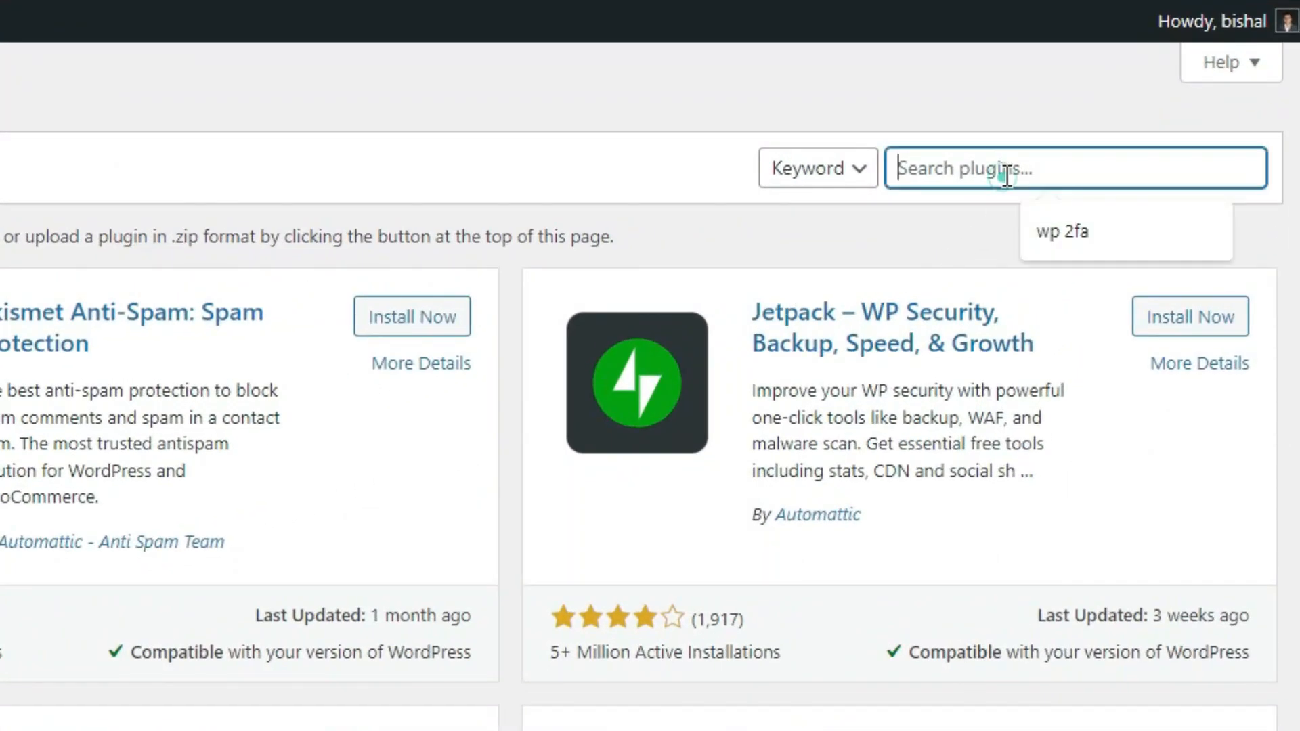
click(1125, 208)
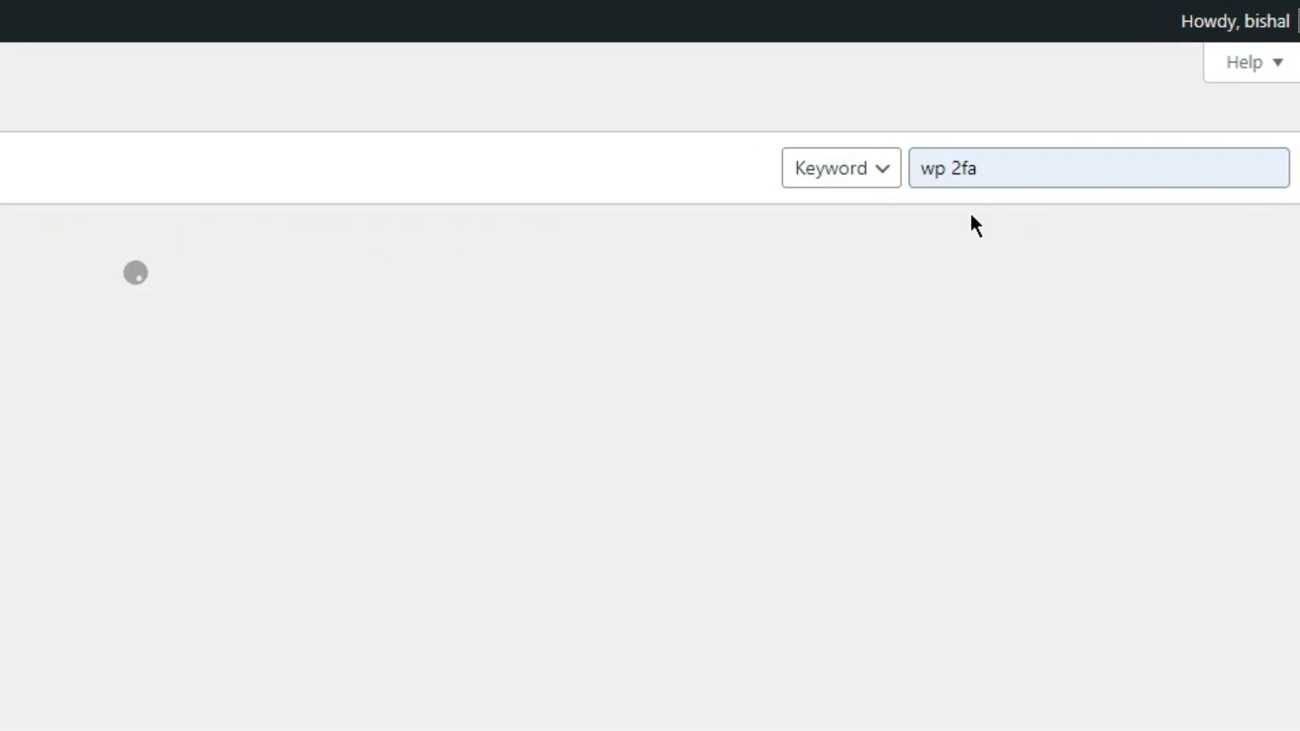
click(971, 214)
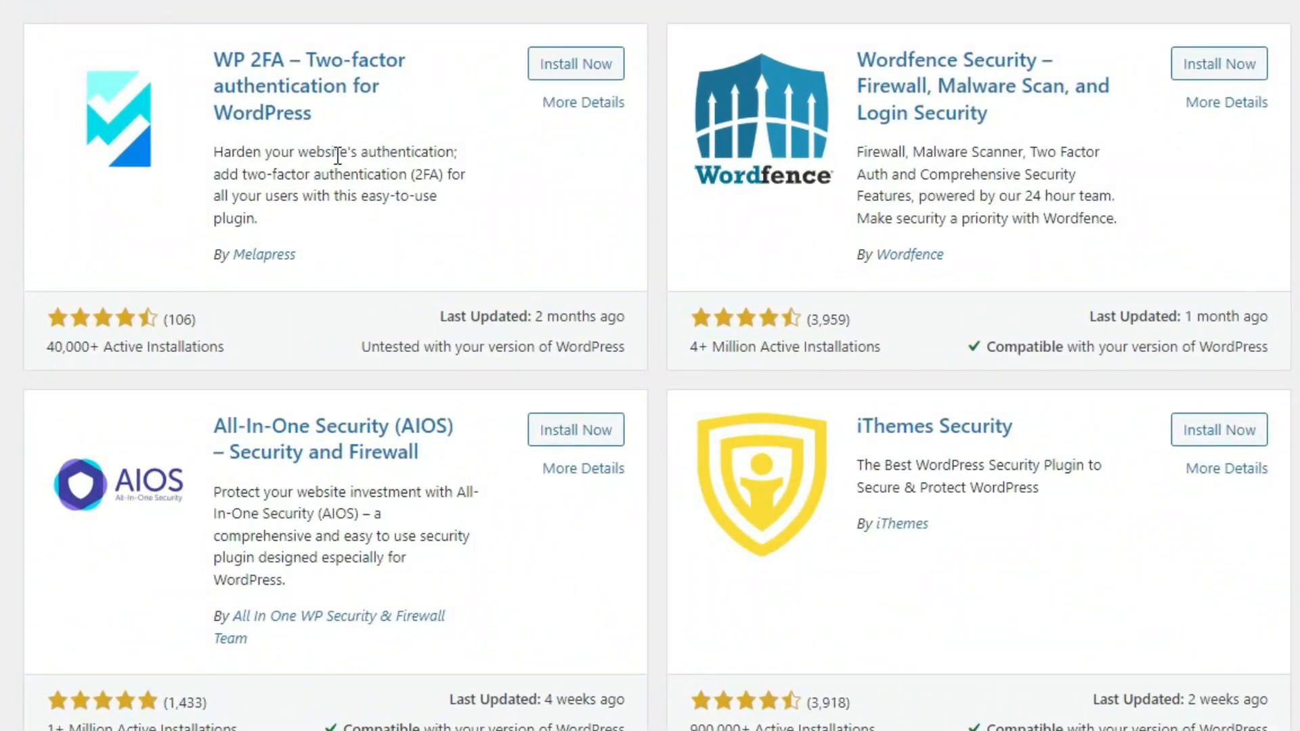
click(565, 78)
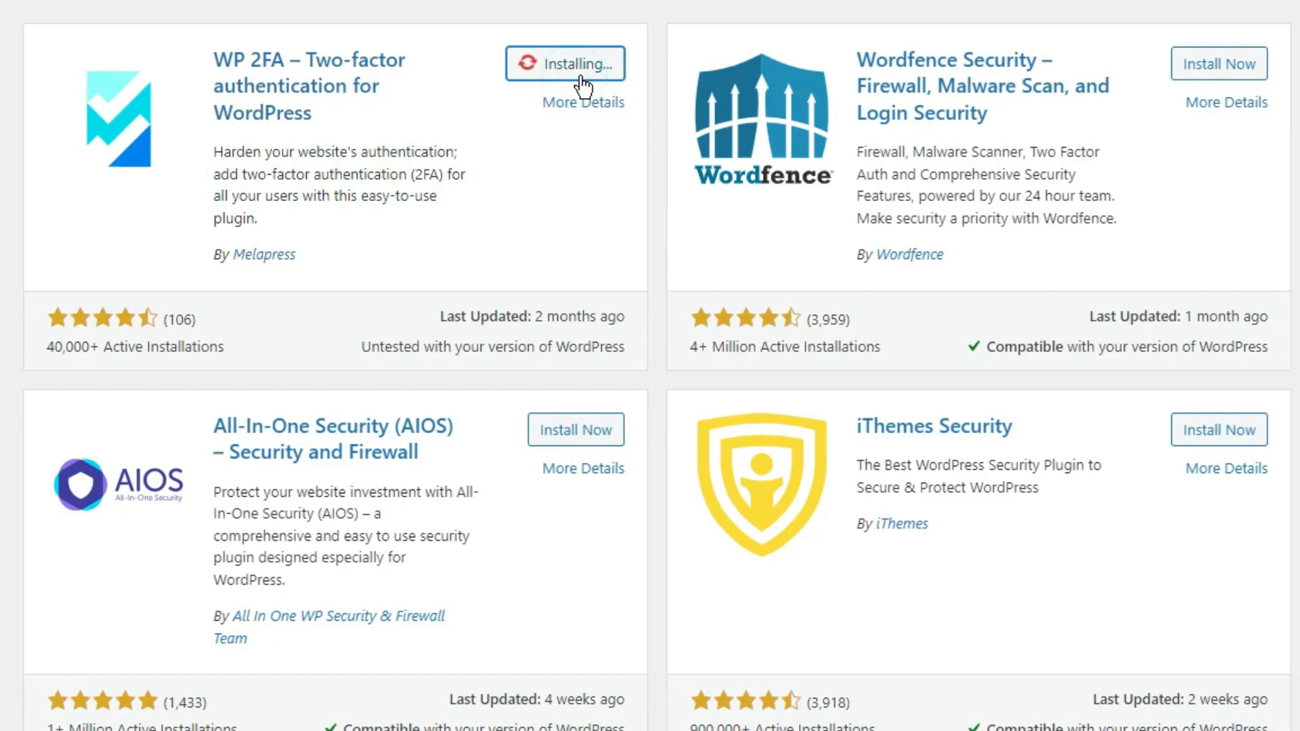
click(575, 78)
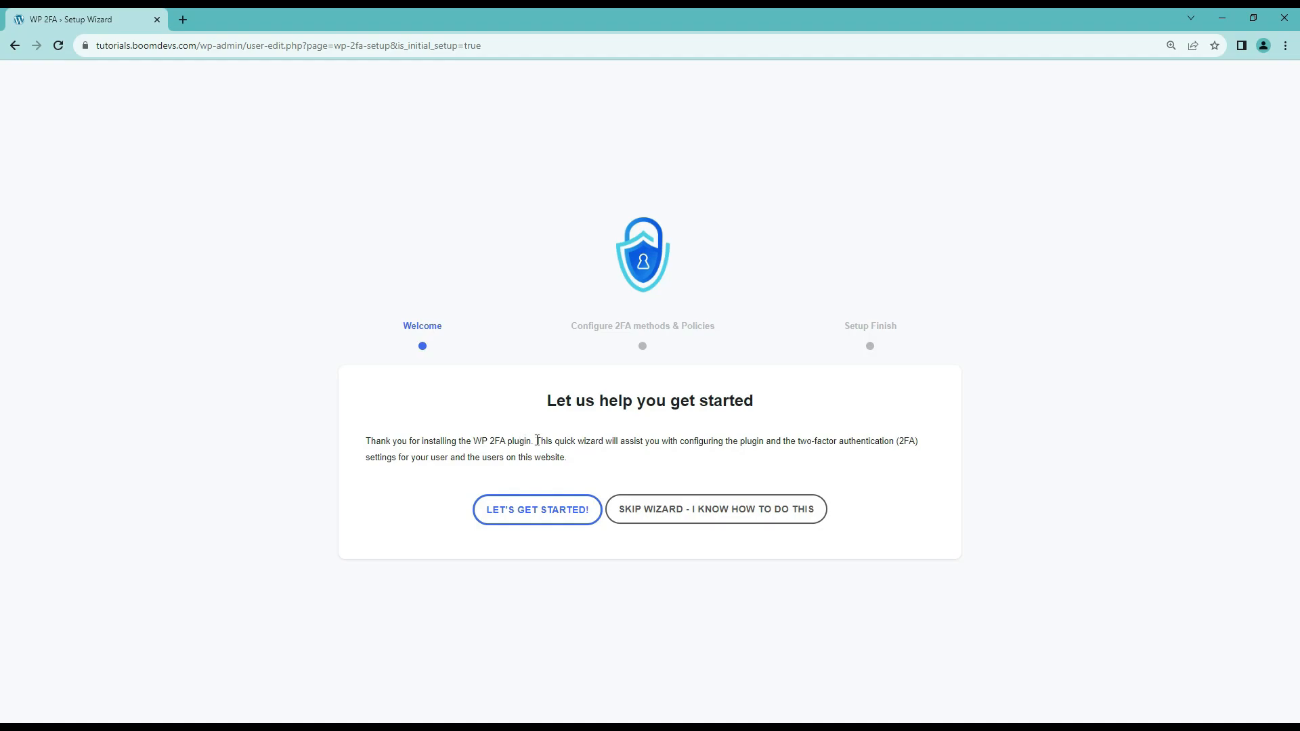
Run the WP 2FA wizard keeping app, email and backup codes, with enforcement on no users
click(550, 511)
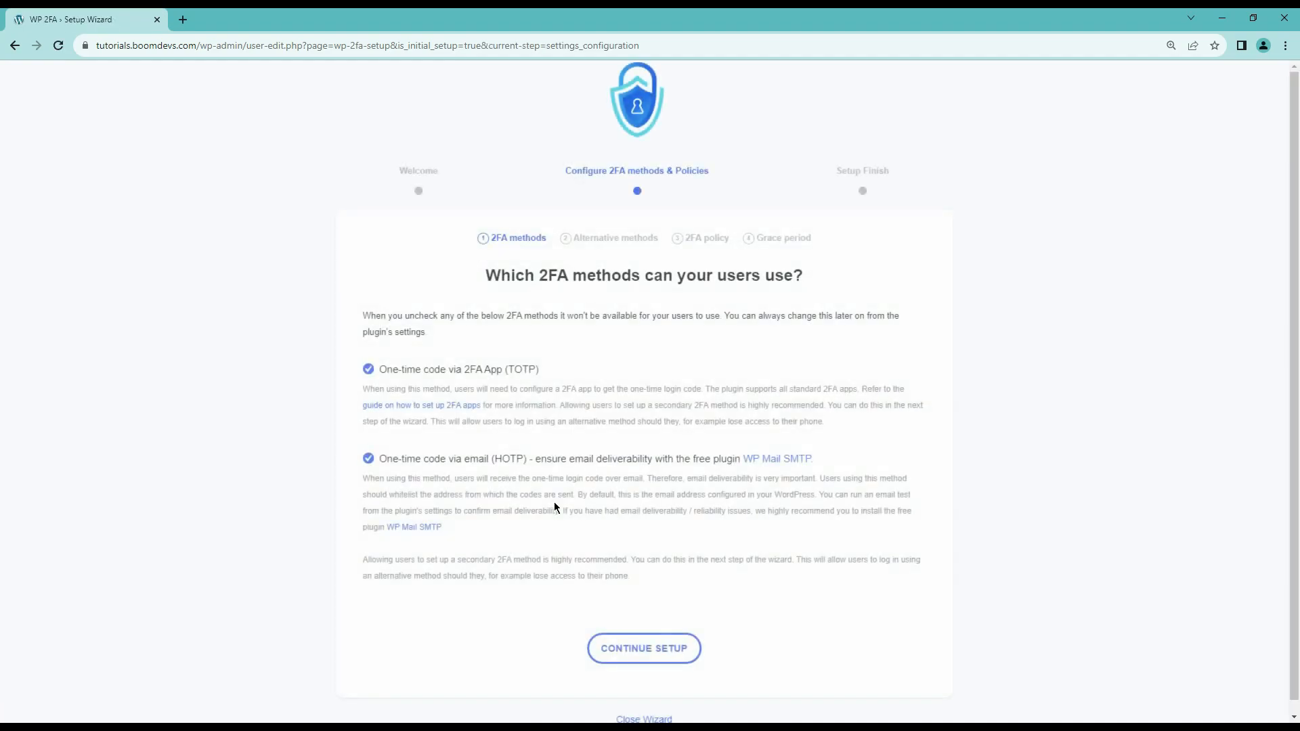
click(620, 653)
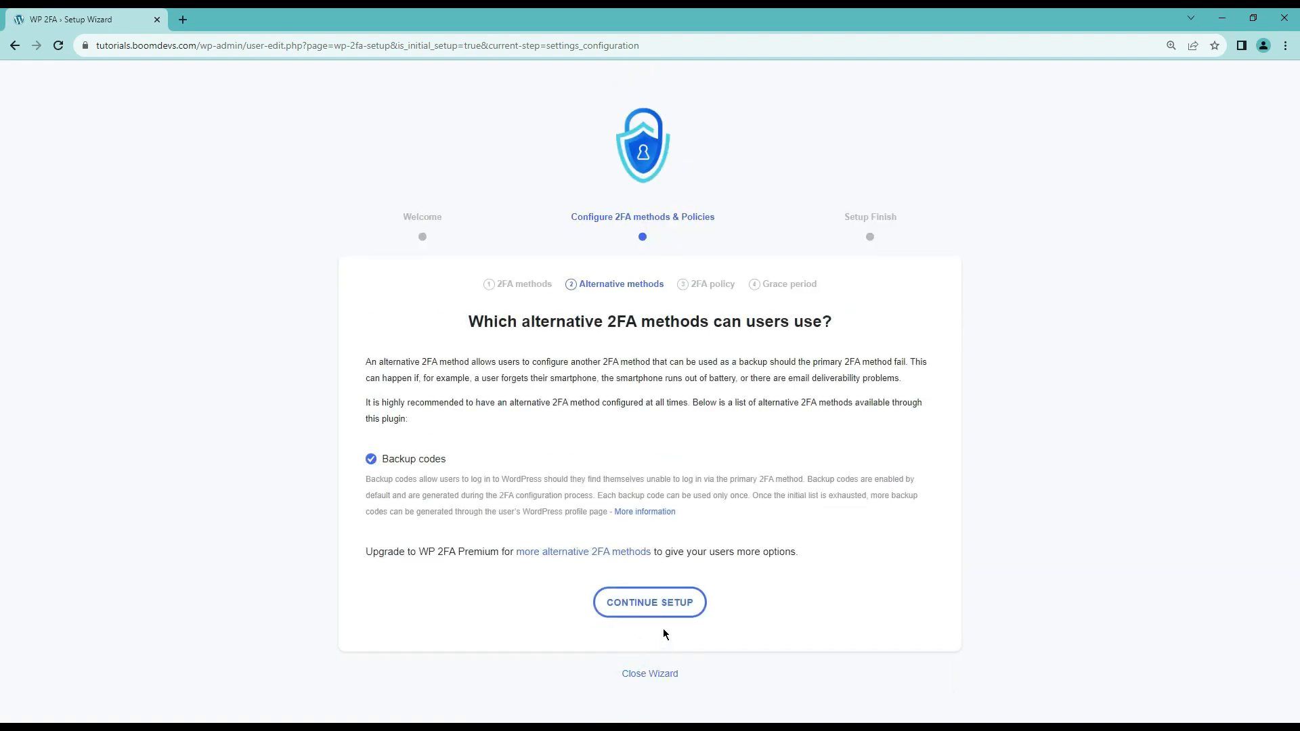
click(625, 615)
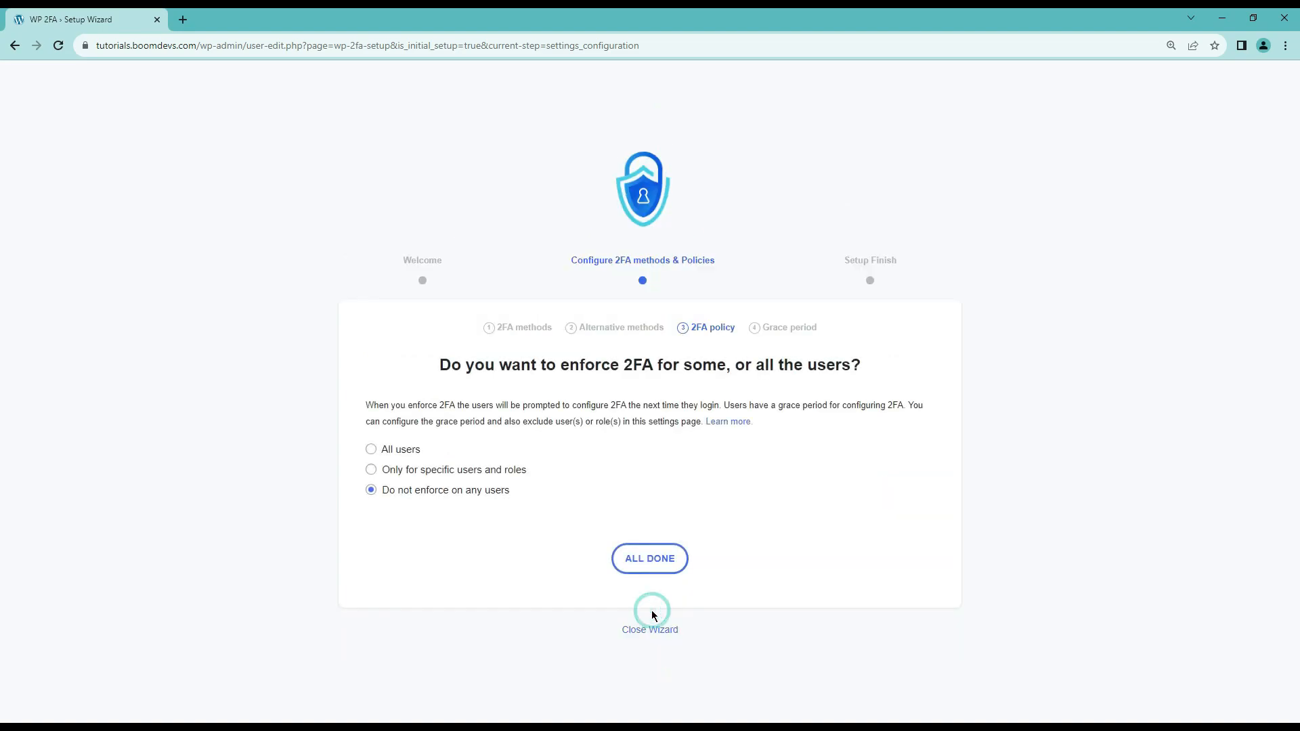
click(649, 569)
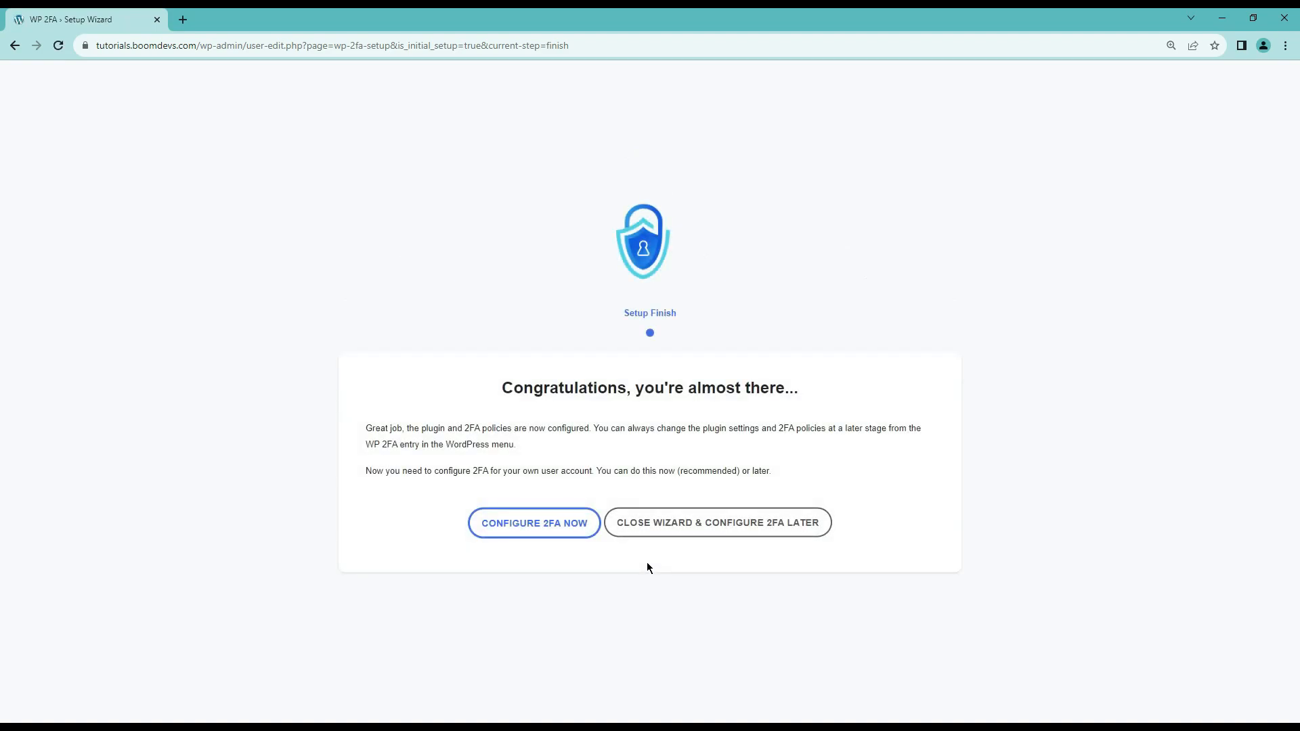
click(532, 534)
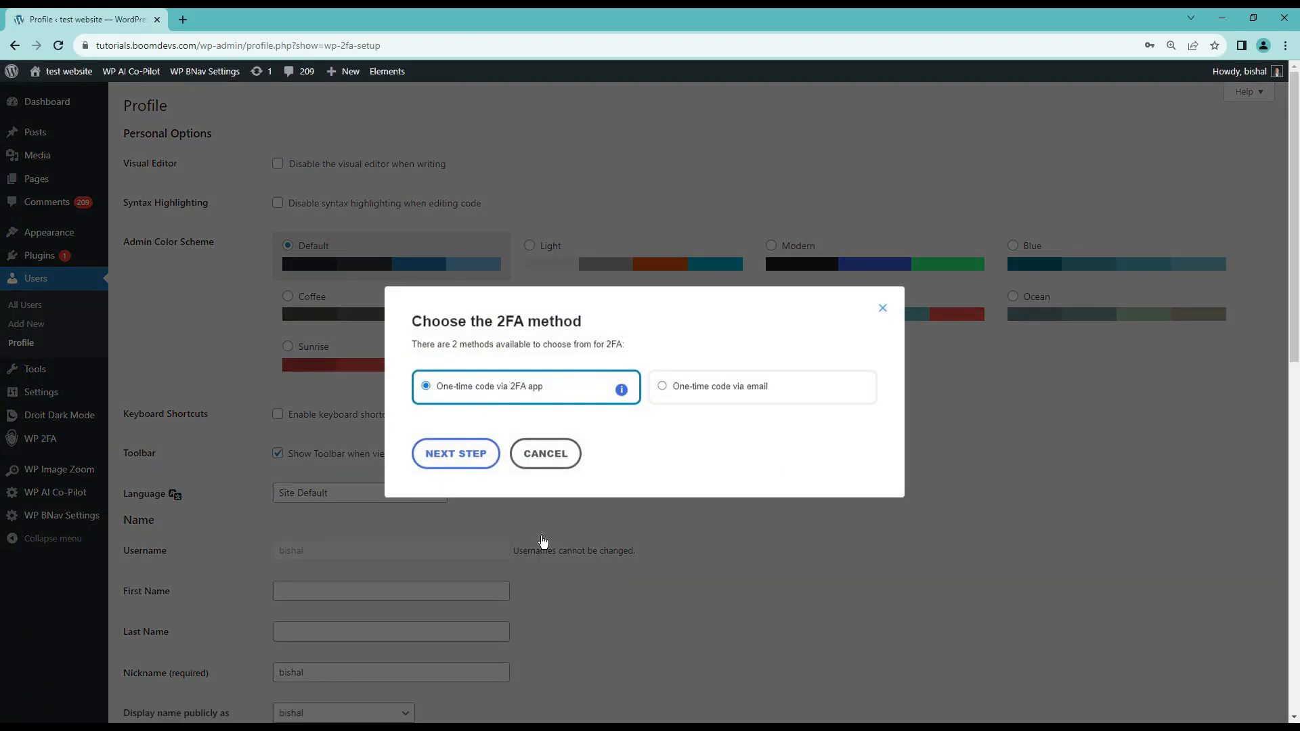
Keep 'One-time code via 2FA app' as the method and advance to the QR-code step
drag(437, 392, 540, 397)
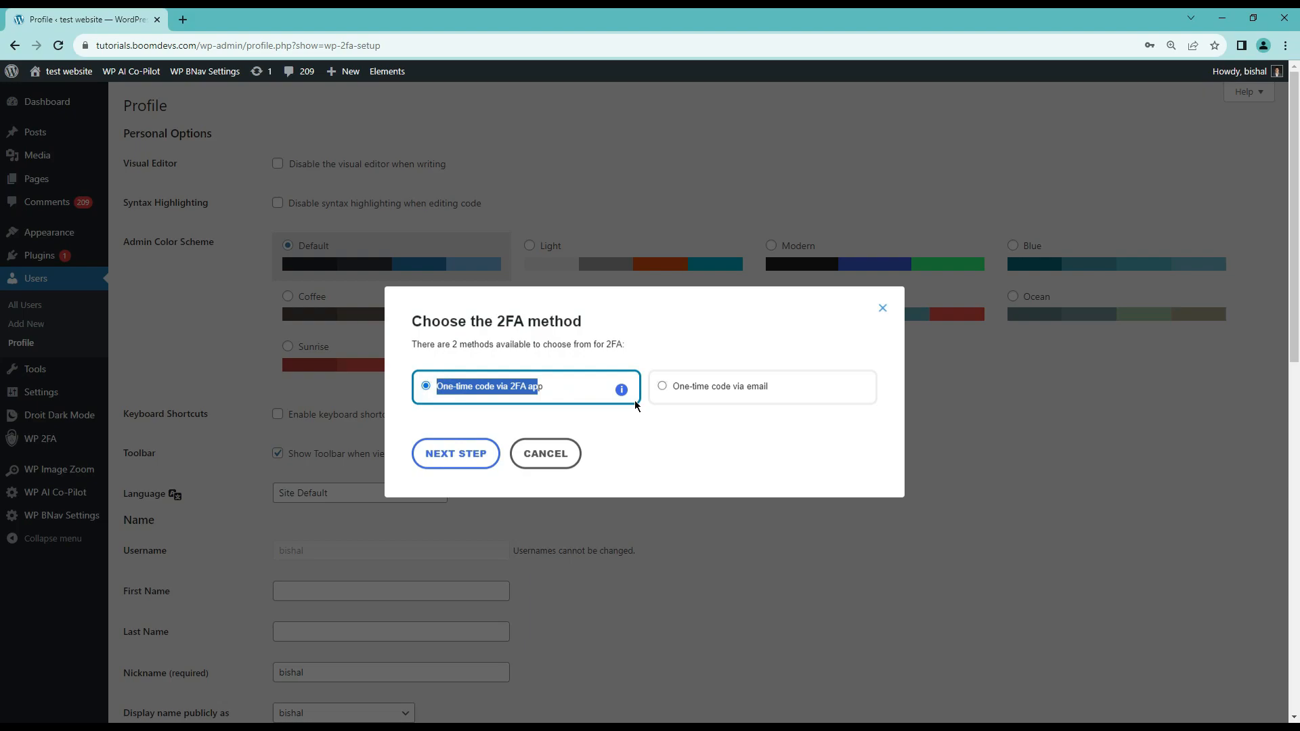
drag(668, 398, 785, 400)
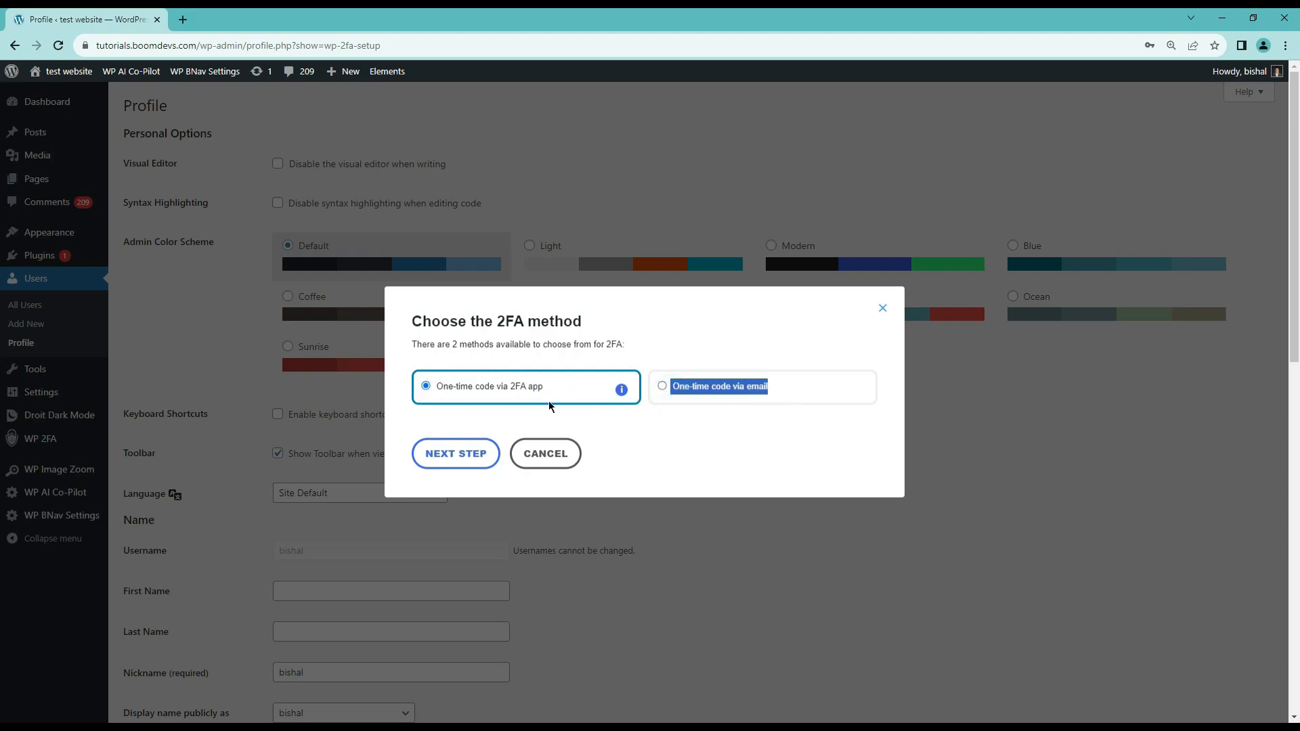
click(479, 402)
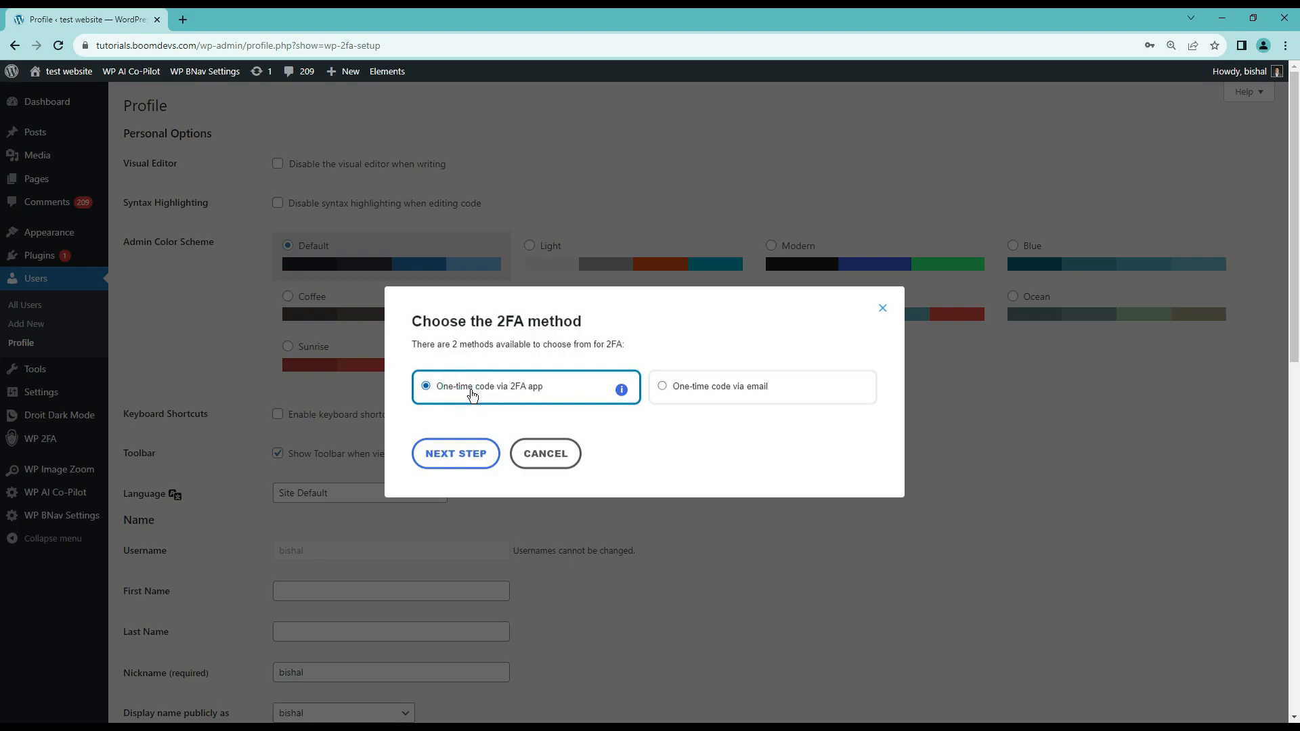
click(462, 465)
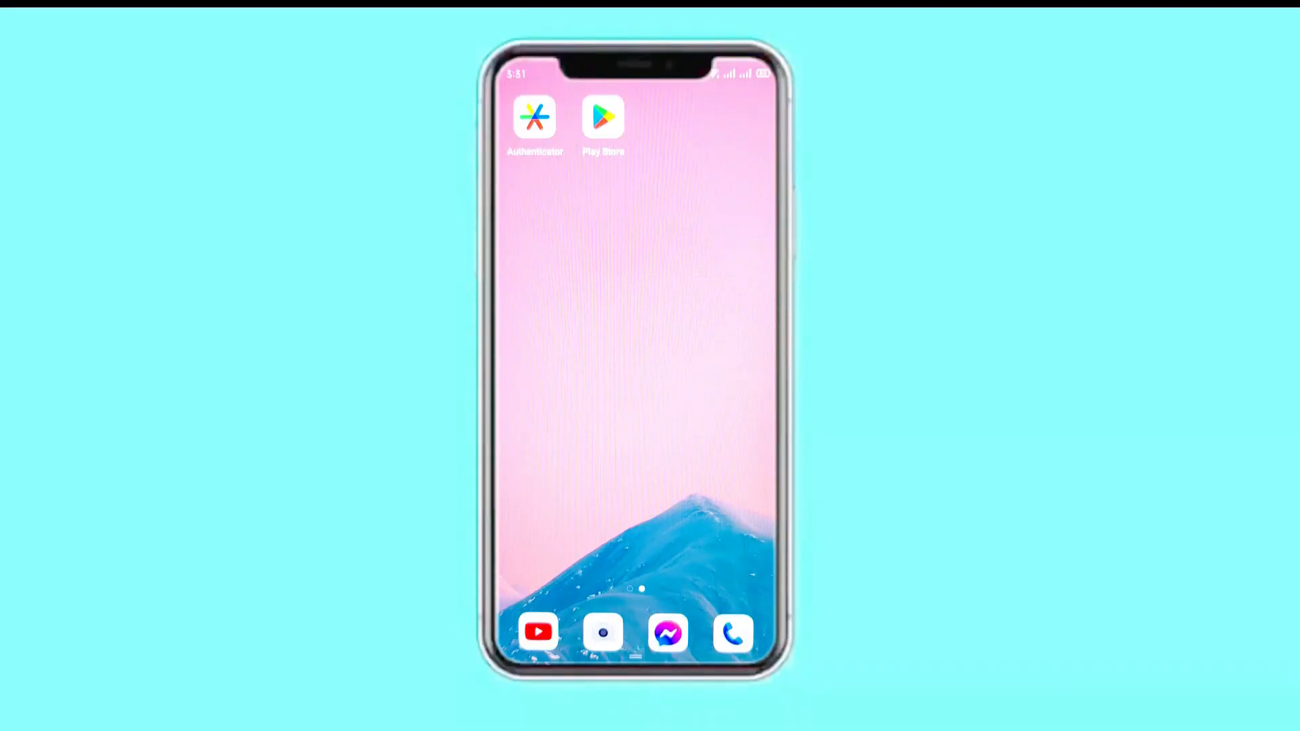
Get Google Authenticator from the Play Store and scan the site's QR code to add the account
click(602, 116)
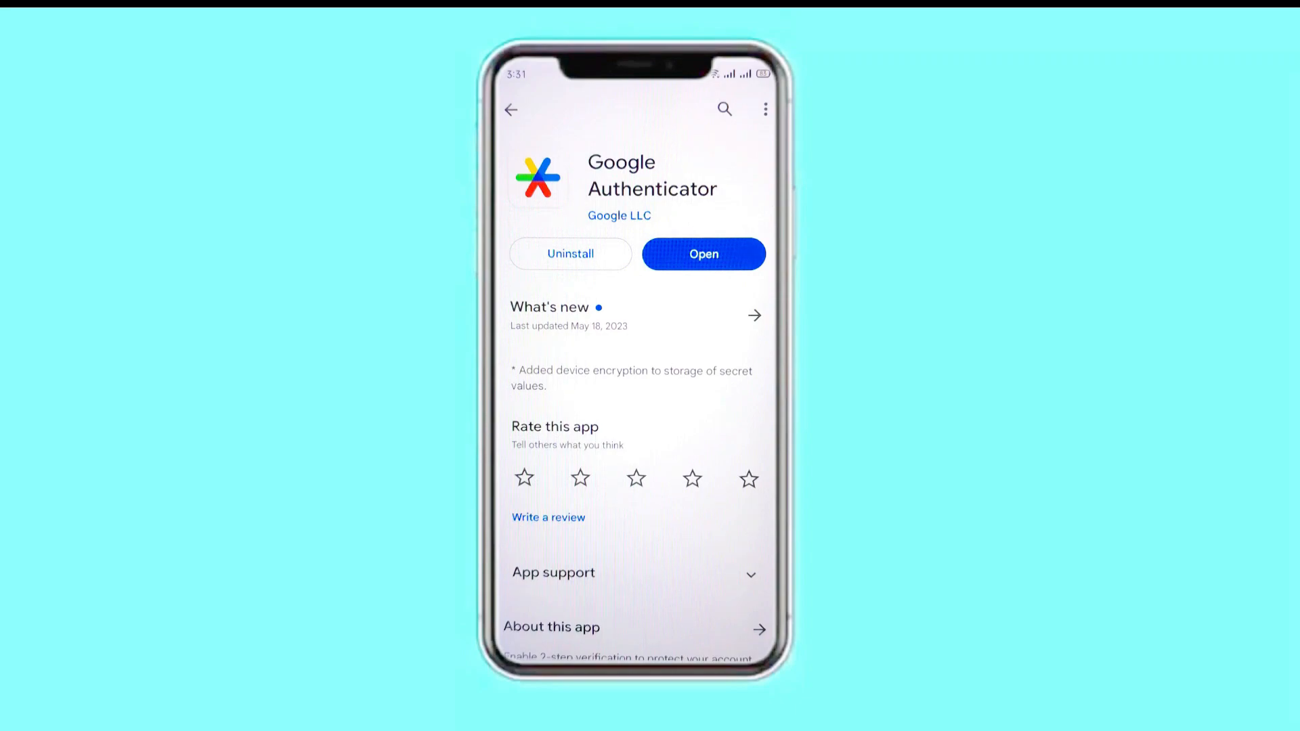
click(738, 255)
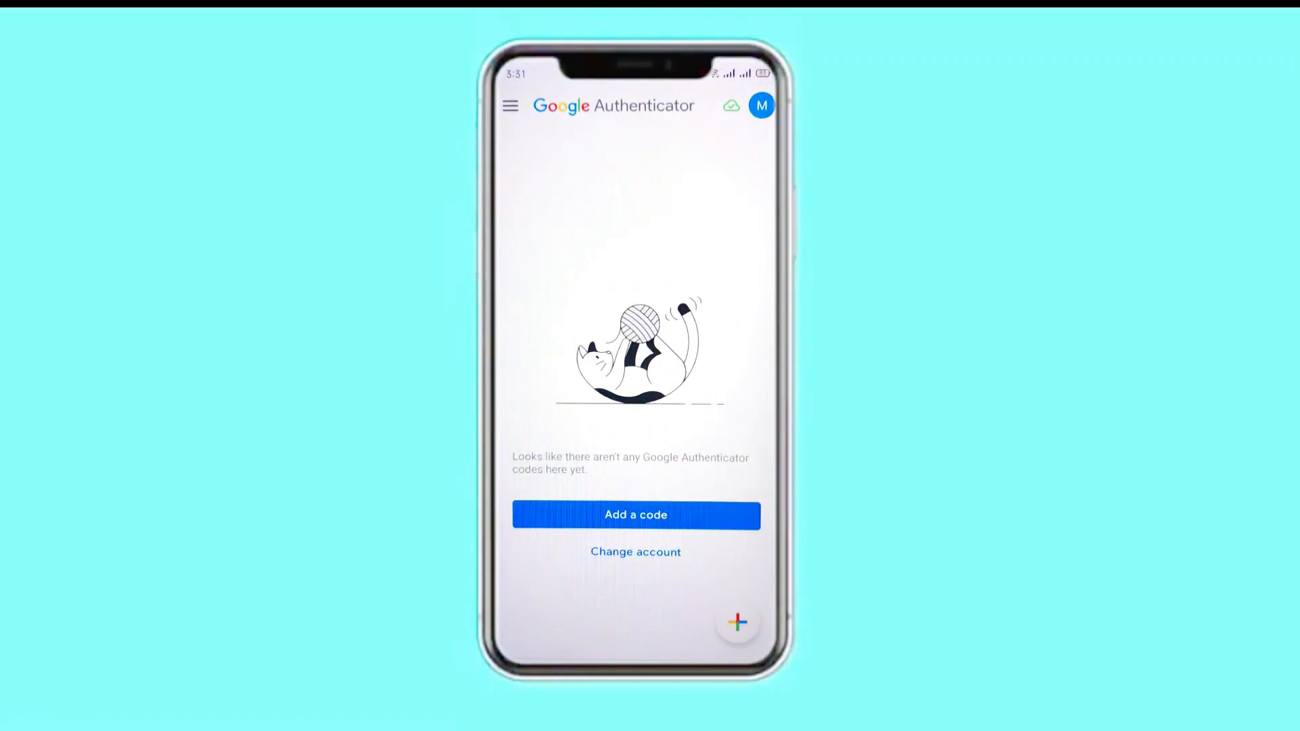
click(739, 622)
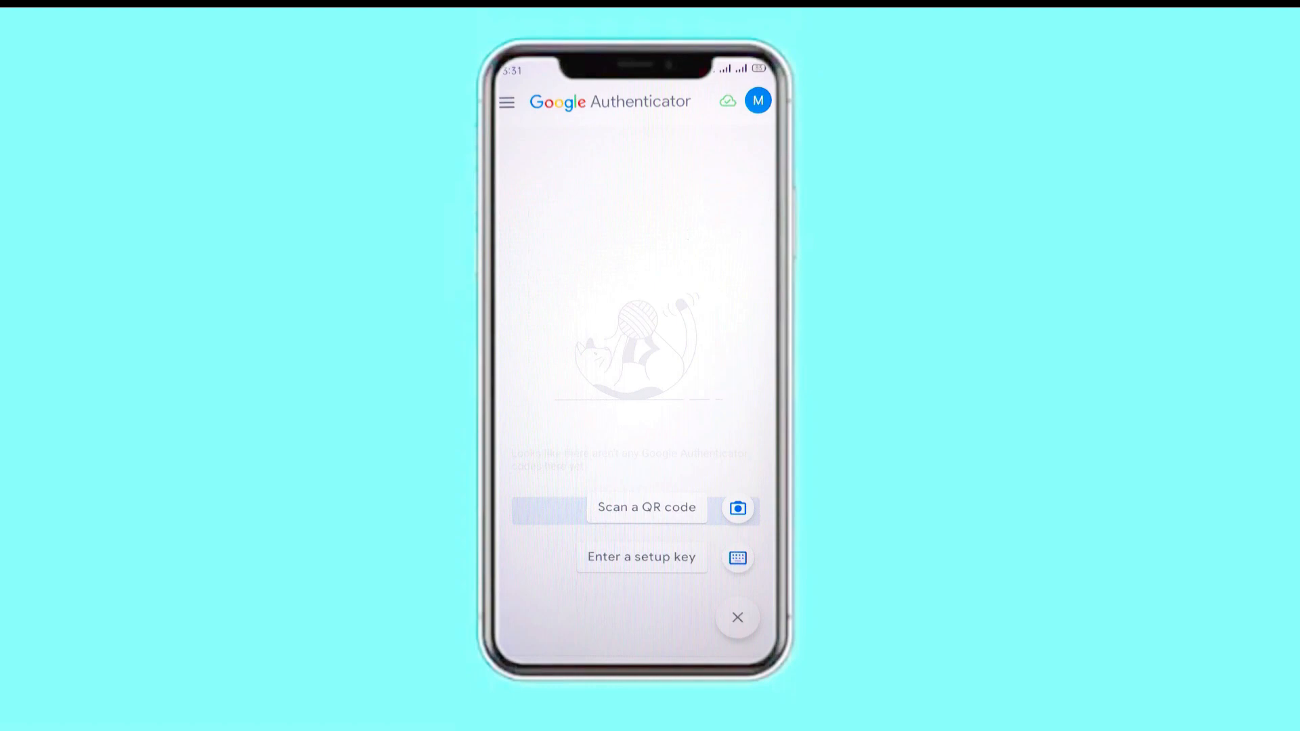
click(738, 508)
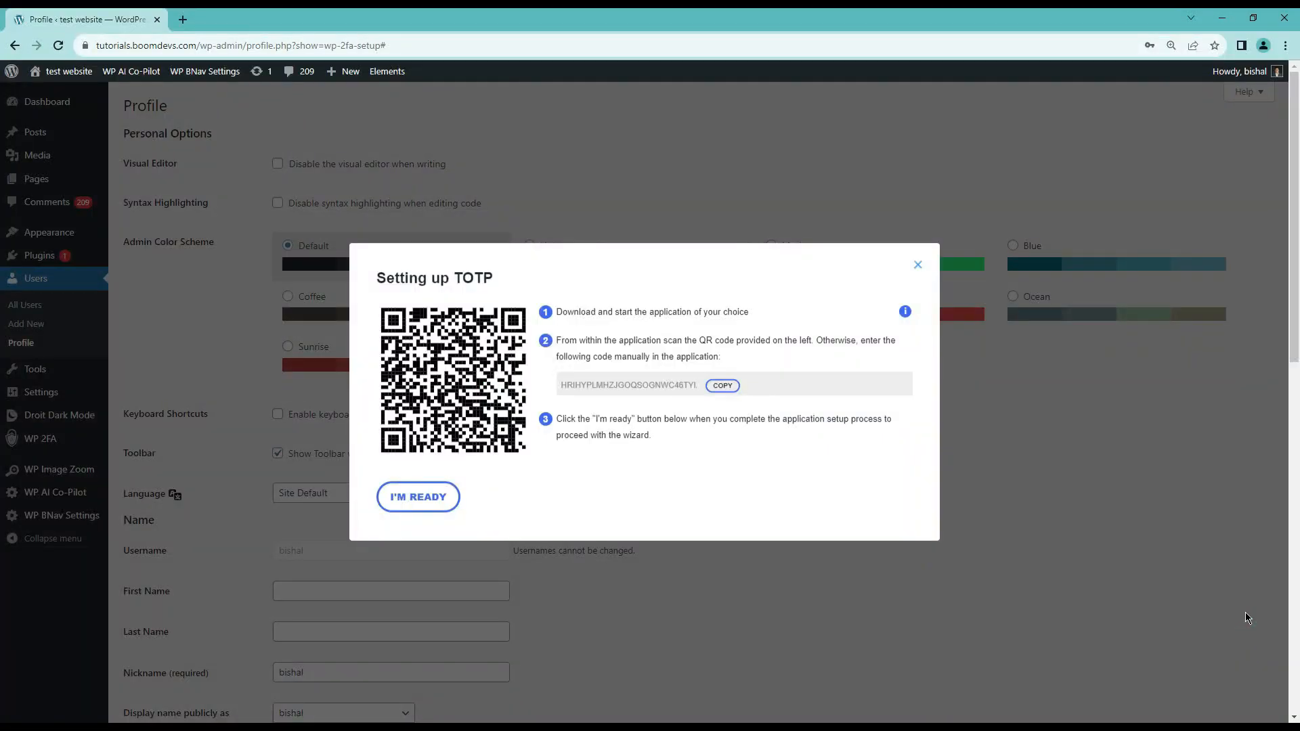
Enter the app's current six-digit code and validate it to enable 2FA for the admin
click(417, 502)
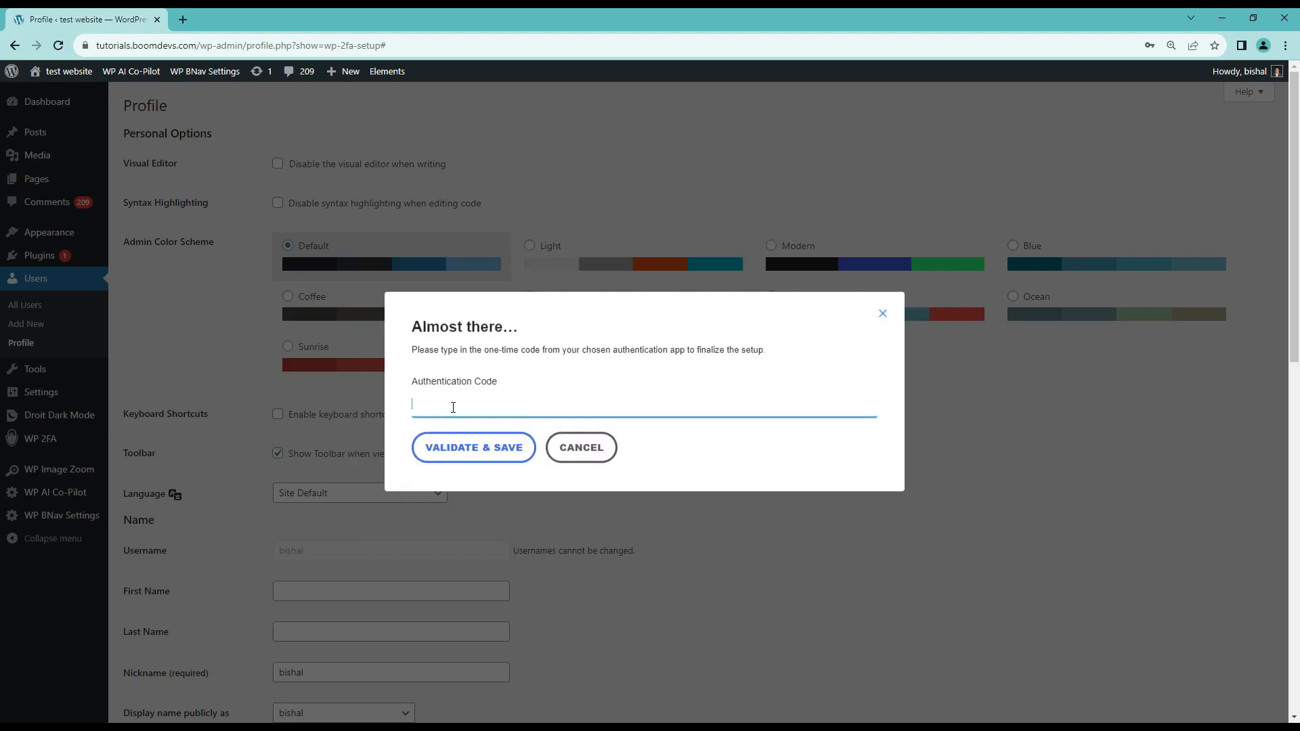
click(453, 407)
click(401, 427)
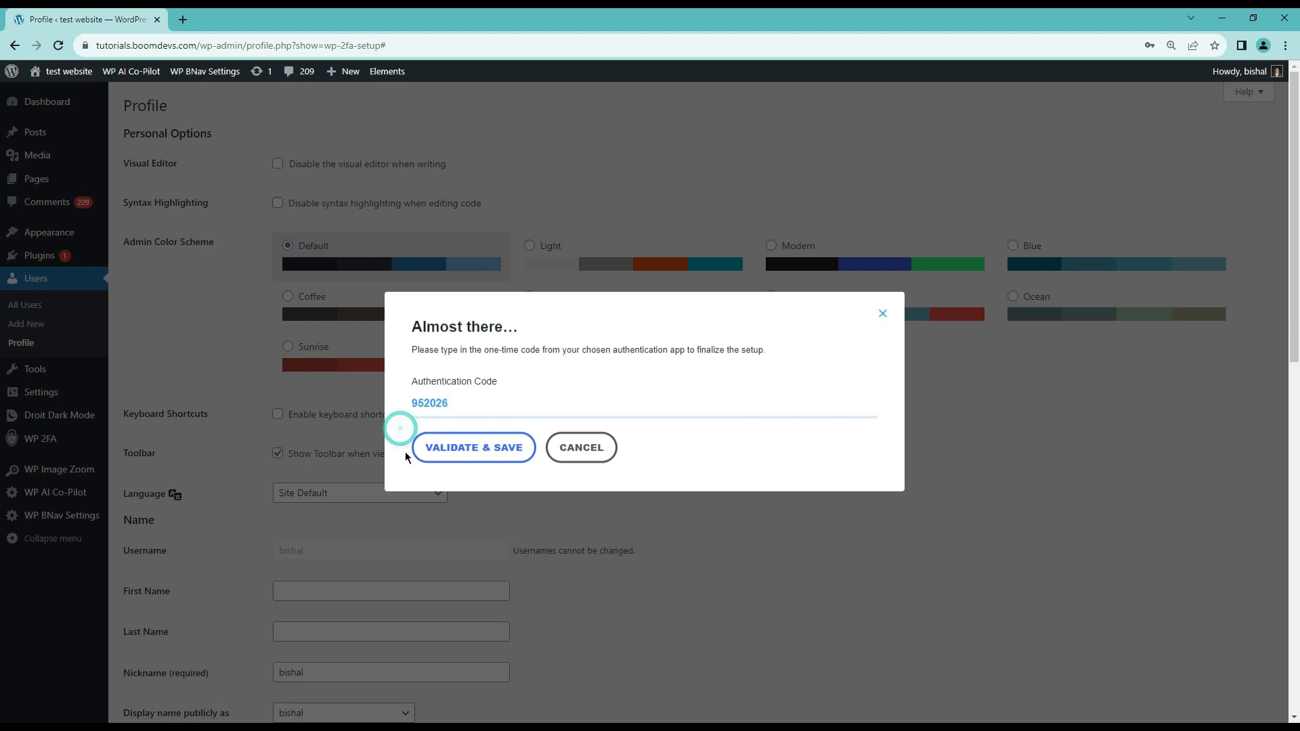
click(476, 466)
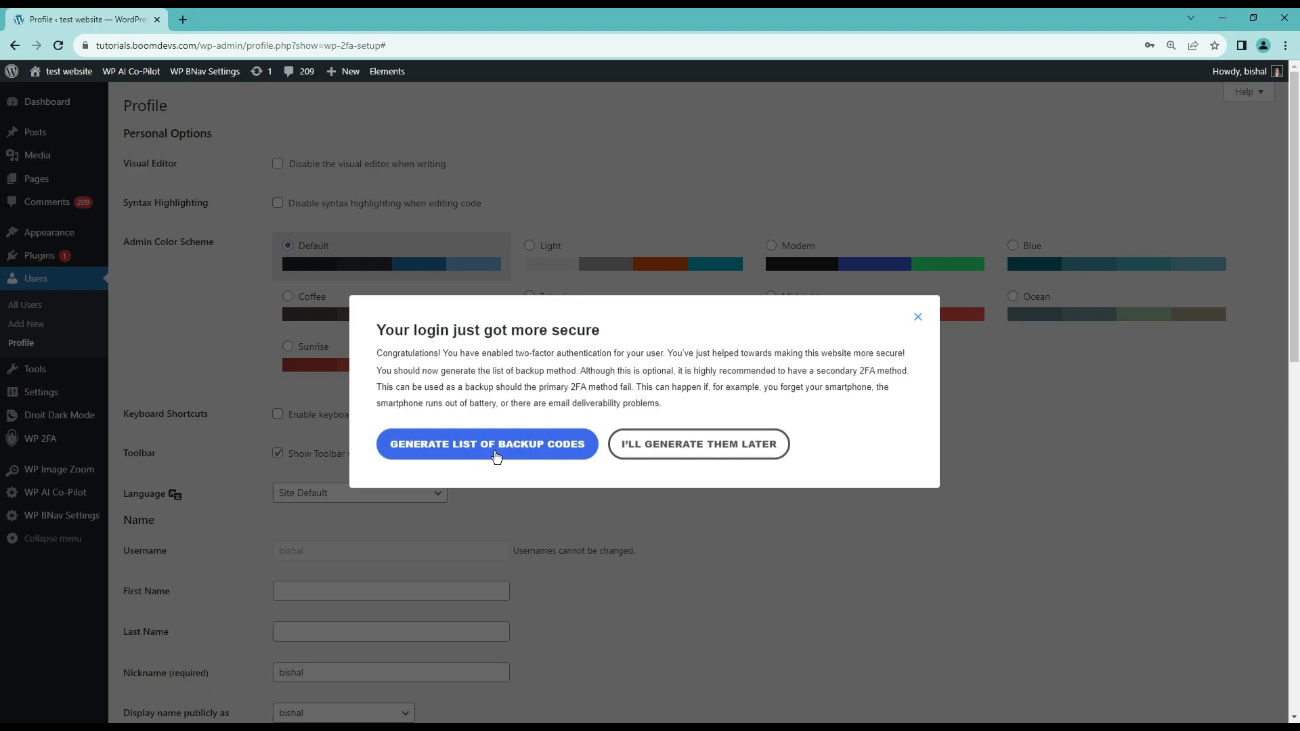
Generate and copy the backup codes, then close the 2FA wizard
click(507, 459)
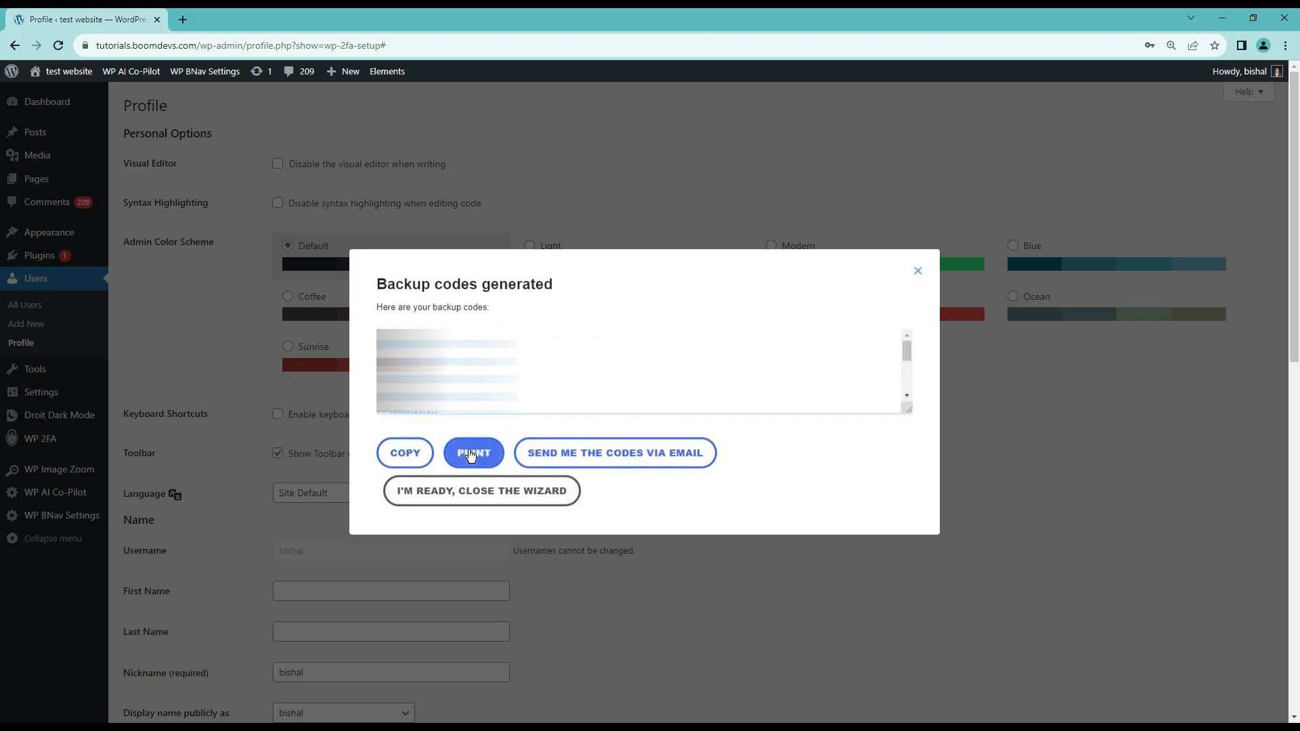
scroll(474, 369, down, 2)
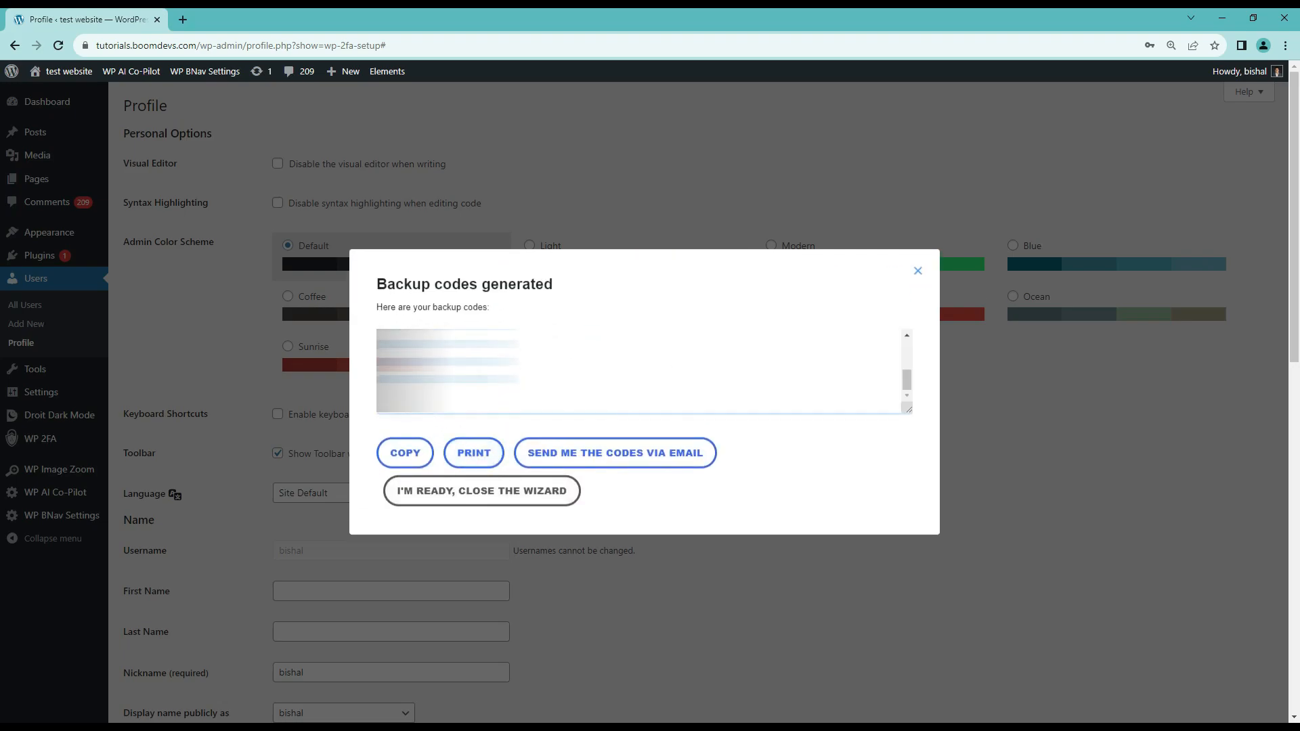
click(409, 455)
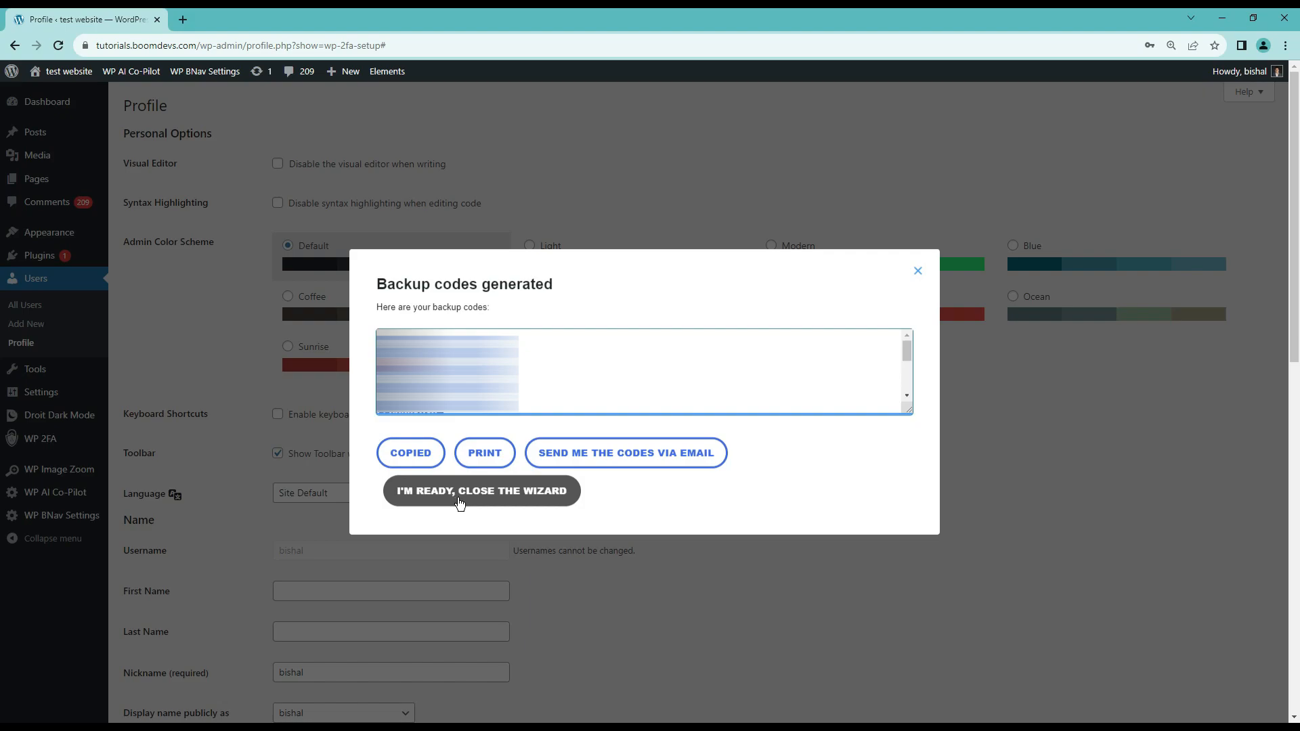
click(519, 501)
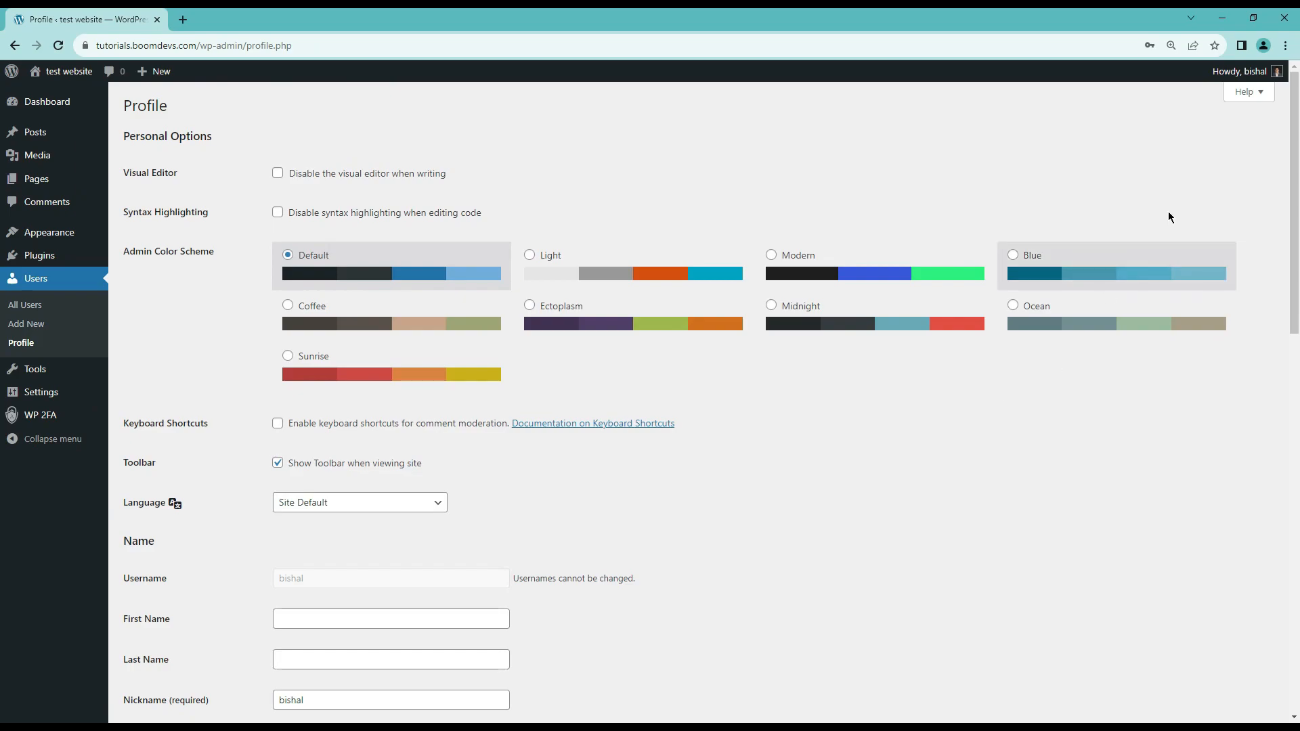
Log out, log back in with saved credentials, and submit the authenticator's one-time code
mouse_move(1276, 72)
click(1192, 140)
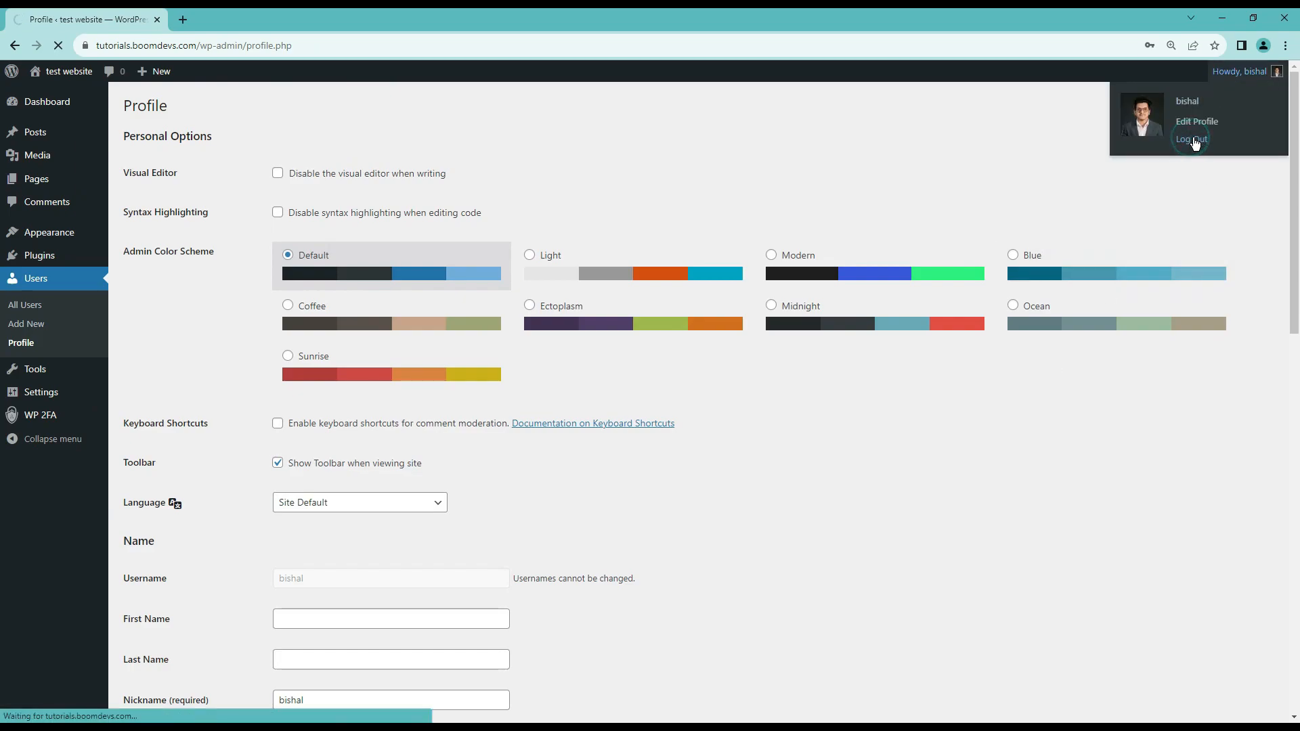
click(723, 385)
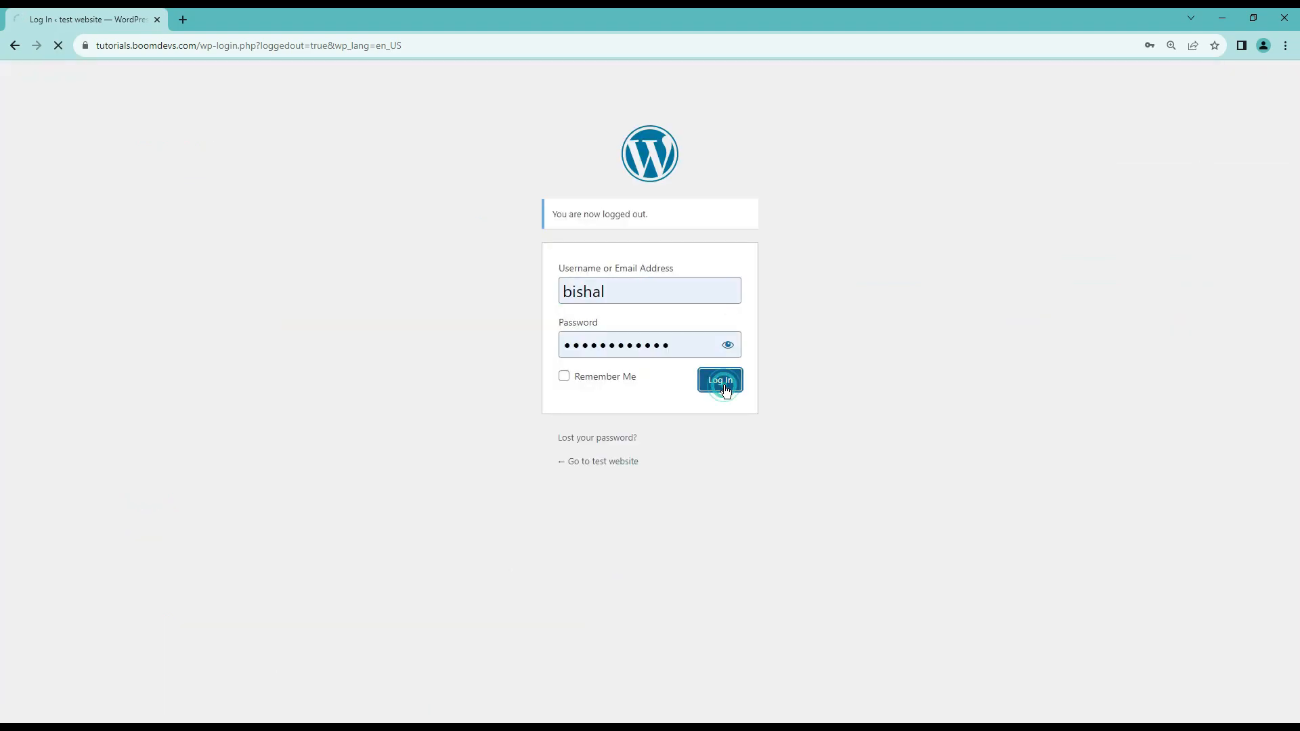
key(Return)
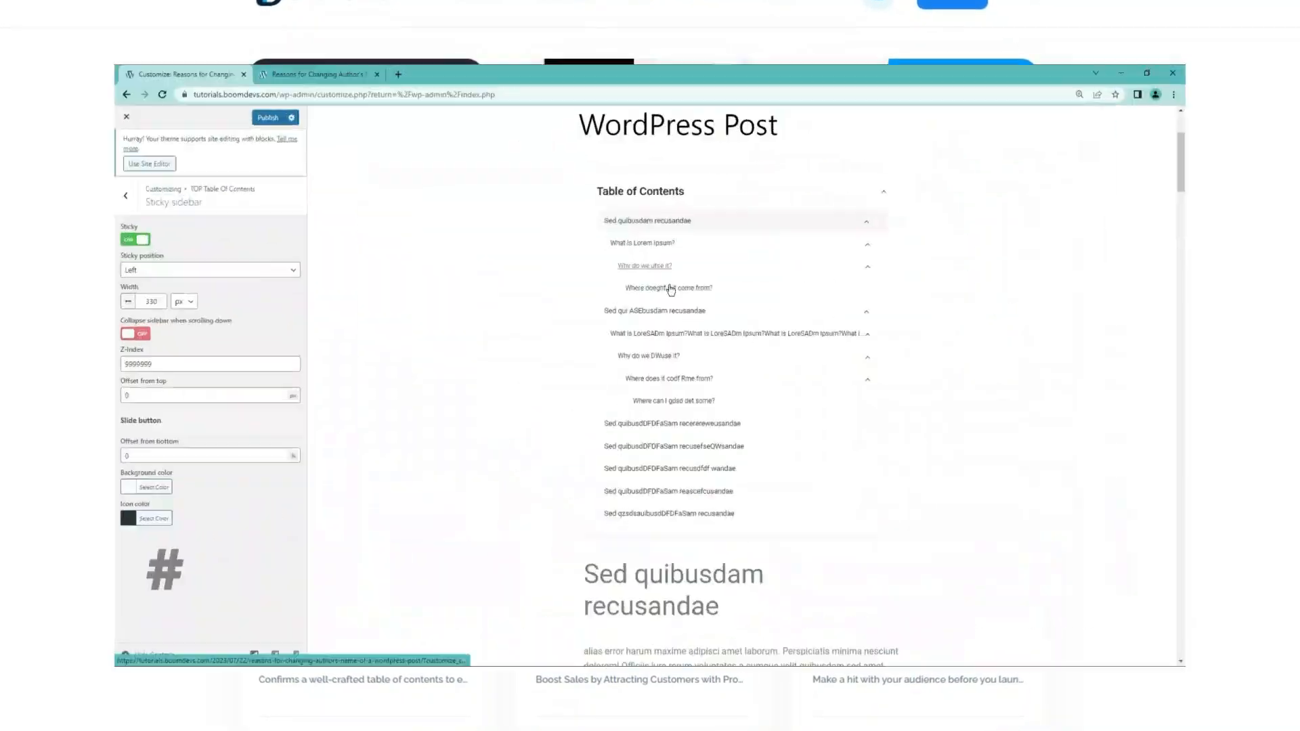
click(664, 290)
click(281, 357)
click(291, 275)
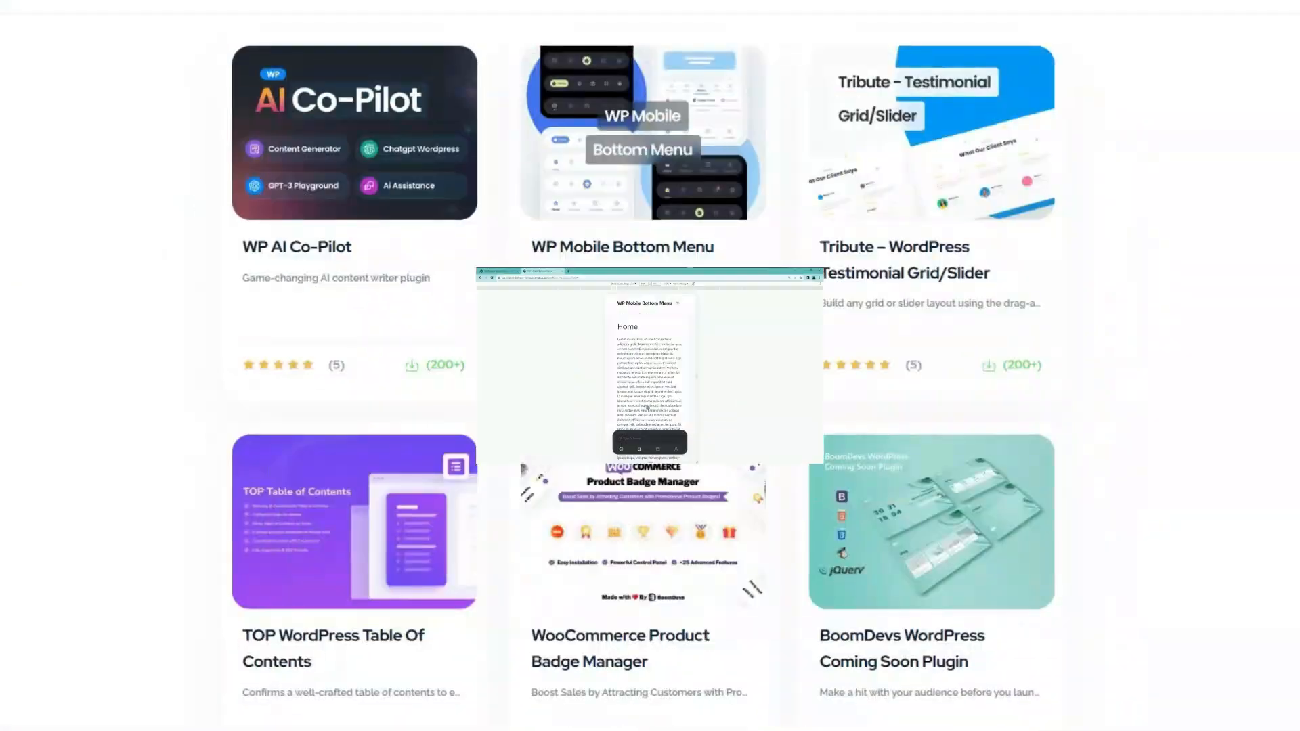
click(621, 449)
click(677, 424)
click(678, 424)
click(749, 589)
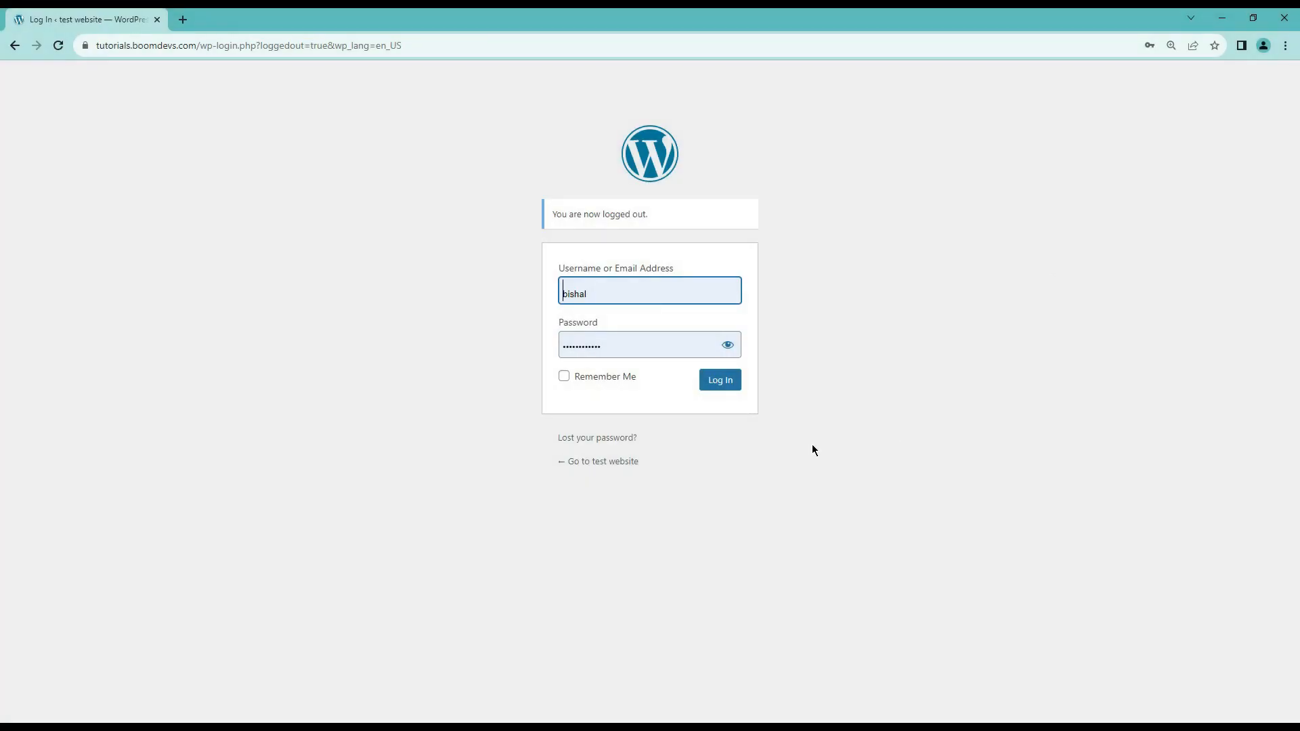
Log in with the saved credentials and submit the authenticator's six-digit code
click(724, 381)
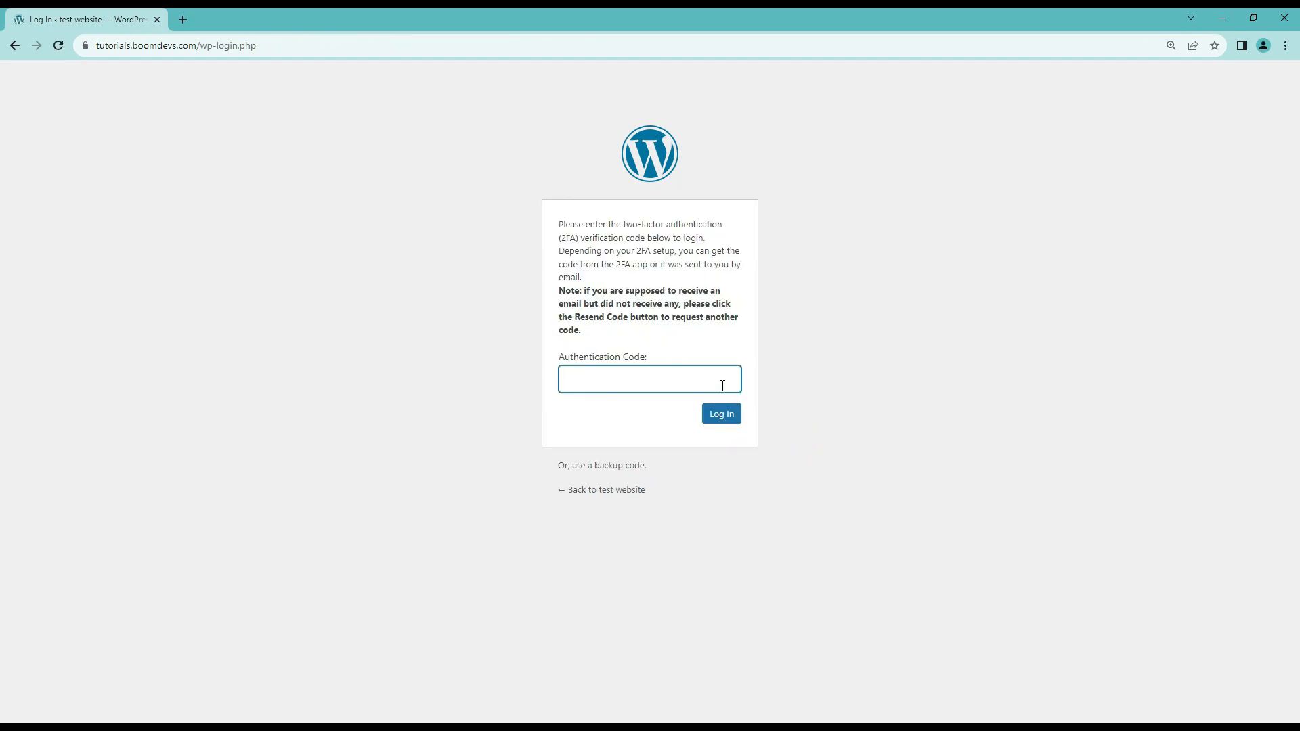
drag(566, 223, 672, 226)
click(704, 253)
click(611, 382)
key(Return)
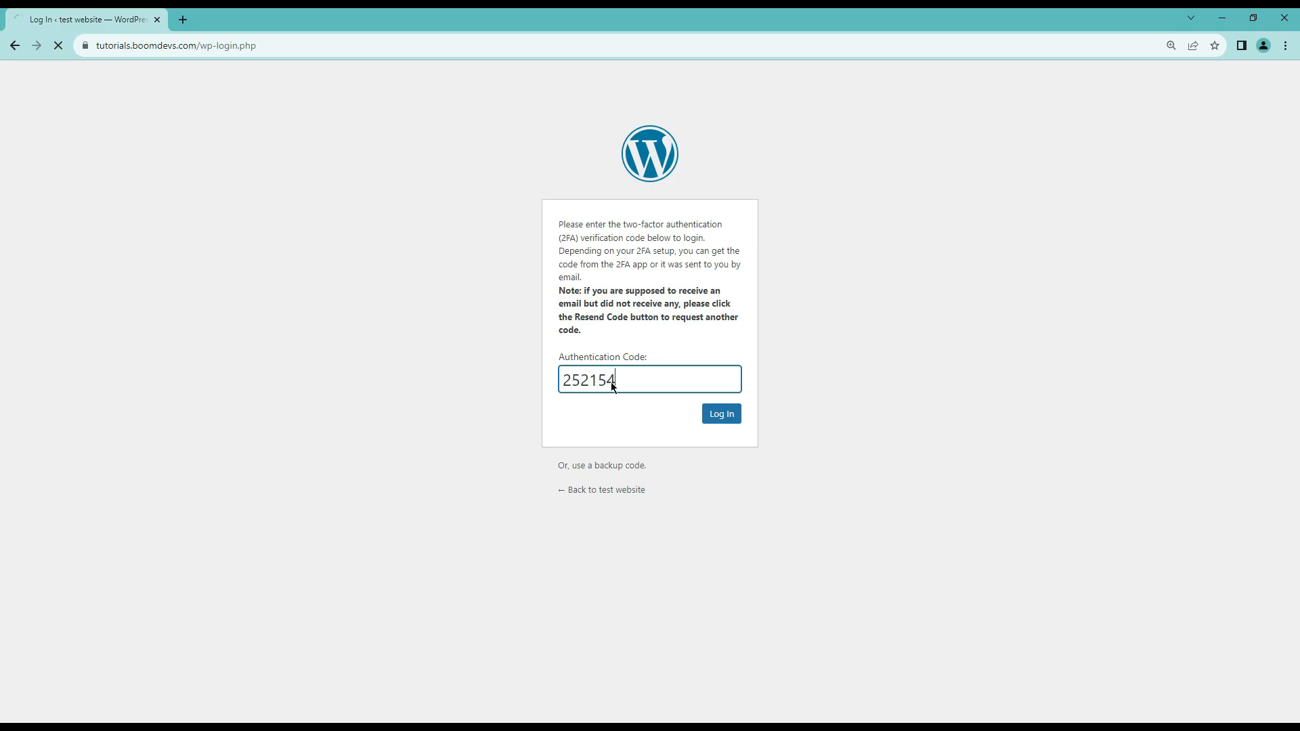